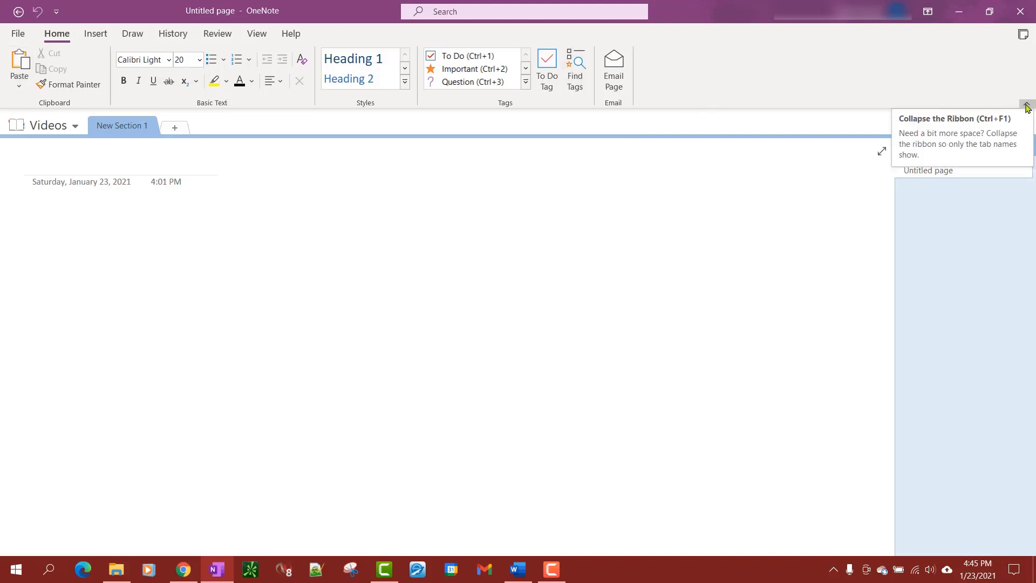
- Collapse OneNote's ribbon to tab names, re-pin it from the Home tab, then switch to Word
{"action": "left_click", "coordinate": [1027, 107]}
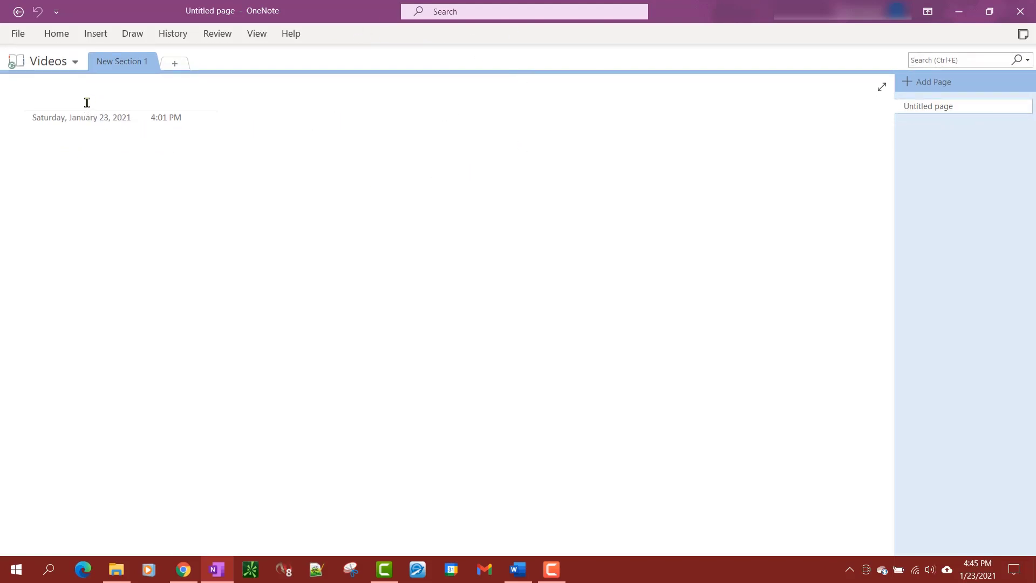
{"action": "left_click", "coordinate": [56, 40]}
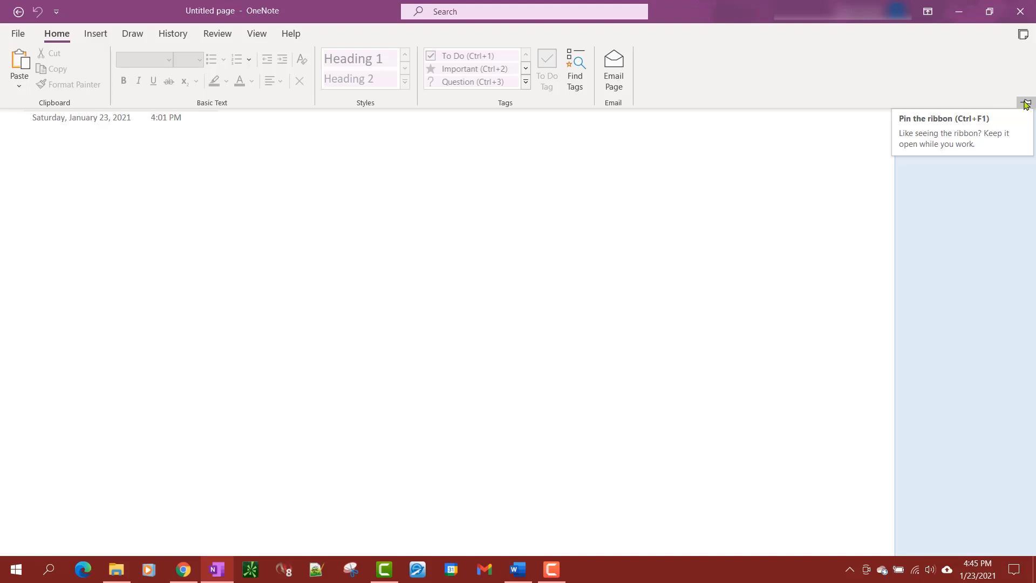
{"action": "left_click", "coordinate": [1026, 105]}
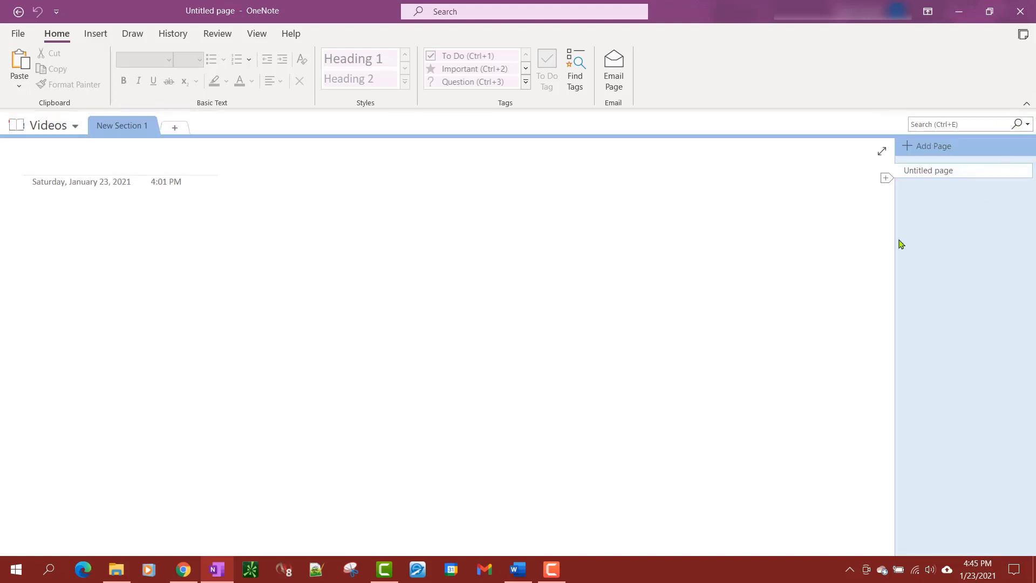
{"action": "left_click", "coordinate": [298, 231]}
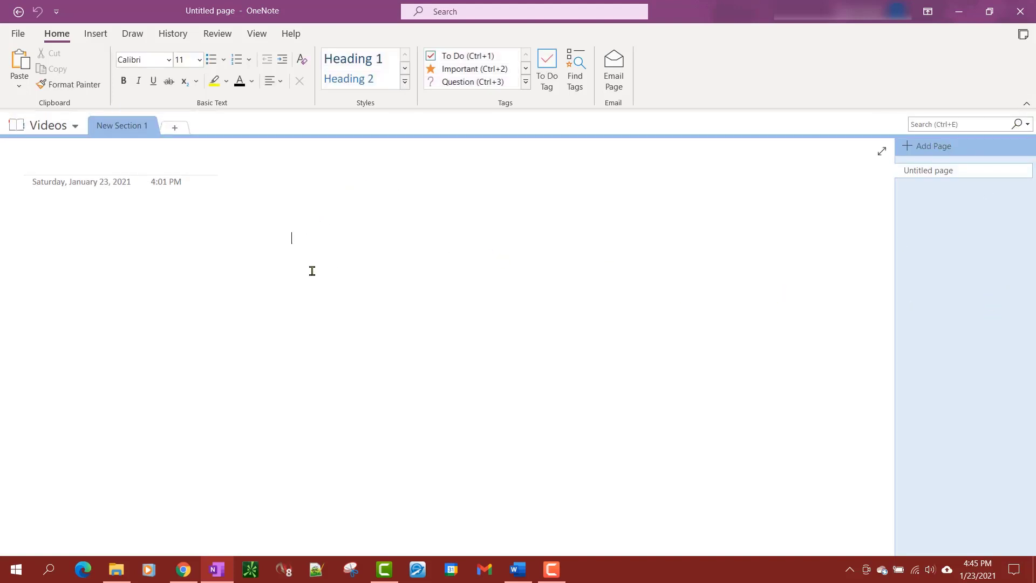
{"action": "left_click", "coordinate": [518, 569]}
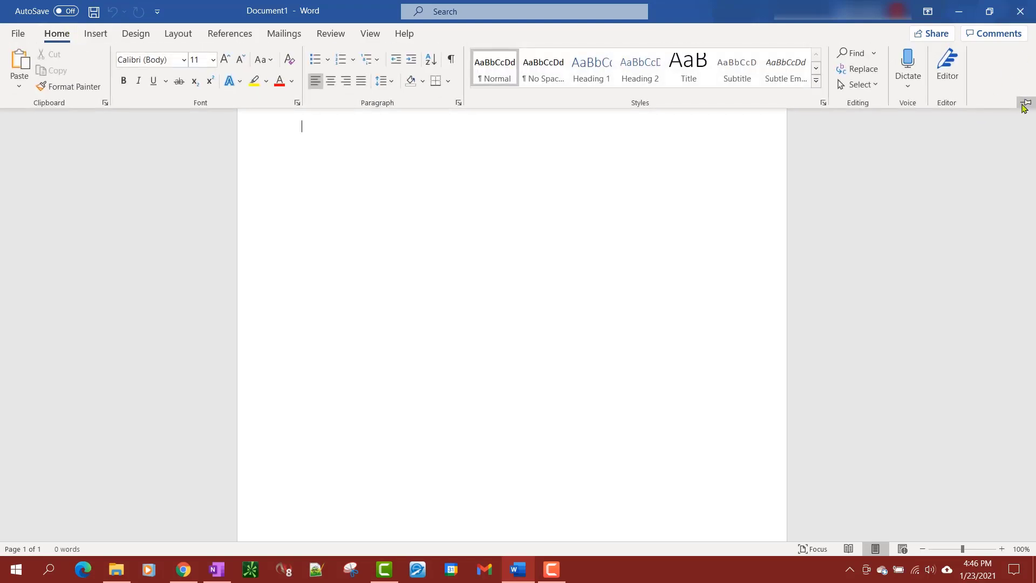
- Pin Word's ribbon open permanently and bring up the Windows Start menu
{"action": "left_click", "coordinate": [1025, 104]}
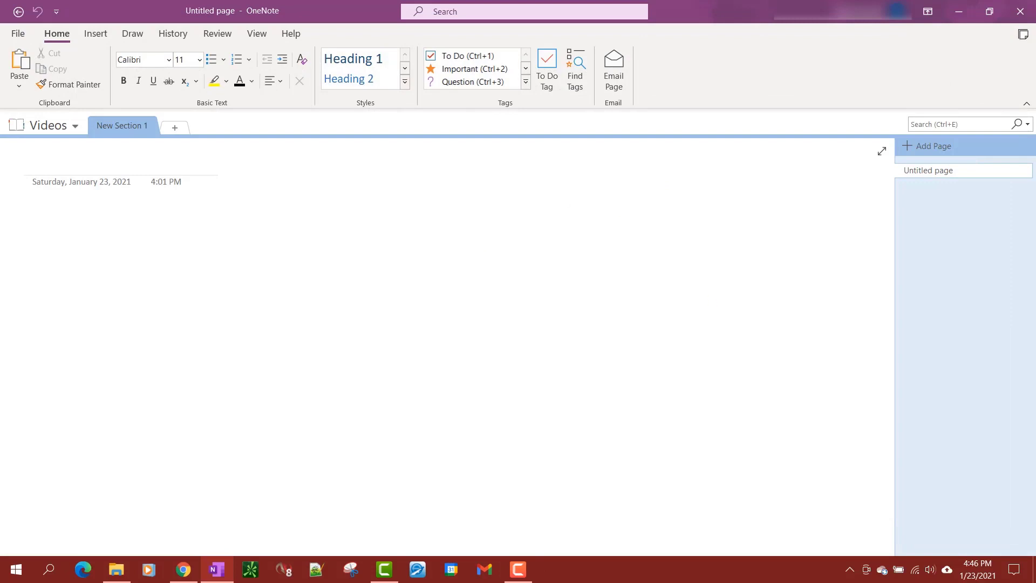
{"action": "left_click", "coordinate": [16, 571]}
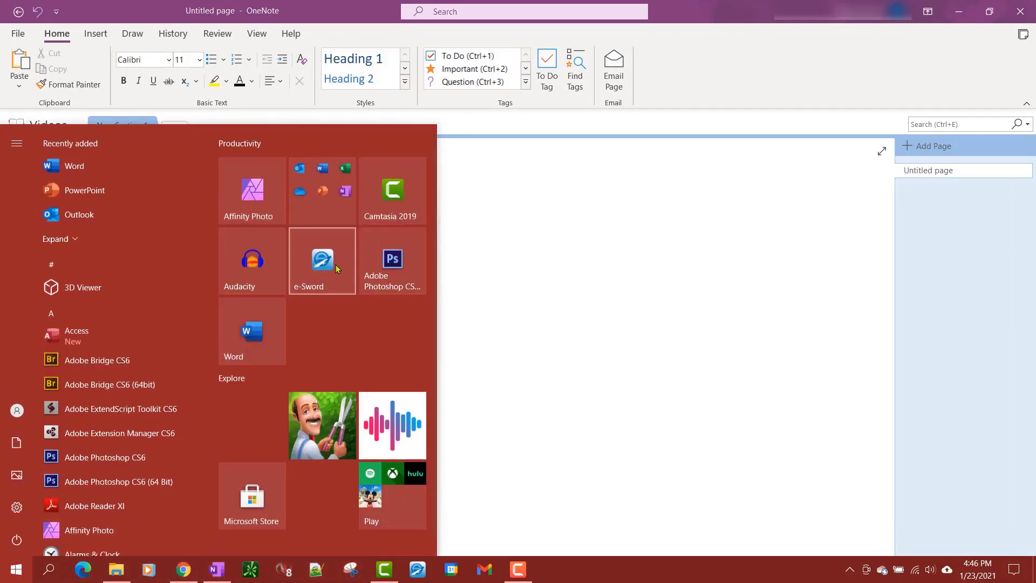
- Relaunch Word from its Start menu tile and create a new blank document
{"action": "left_click", "coordinate": [260, 356]}
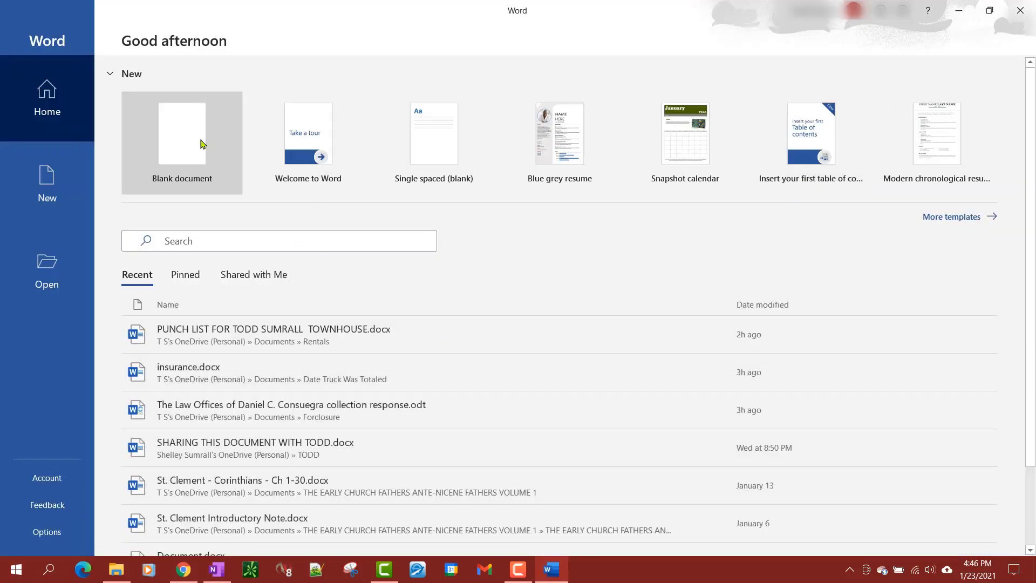
{"action": "left_click", "coordinate": [201, 143]}
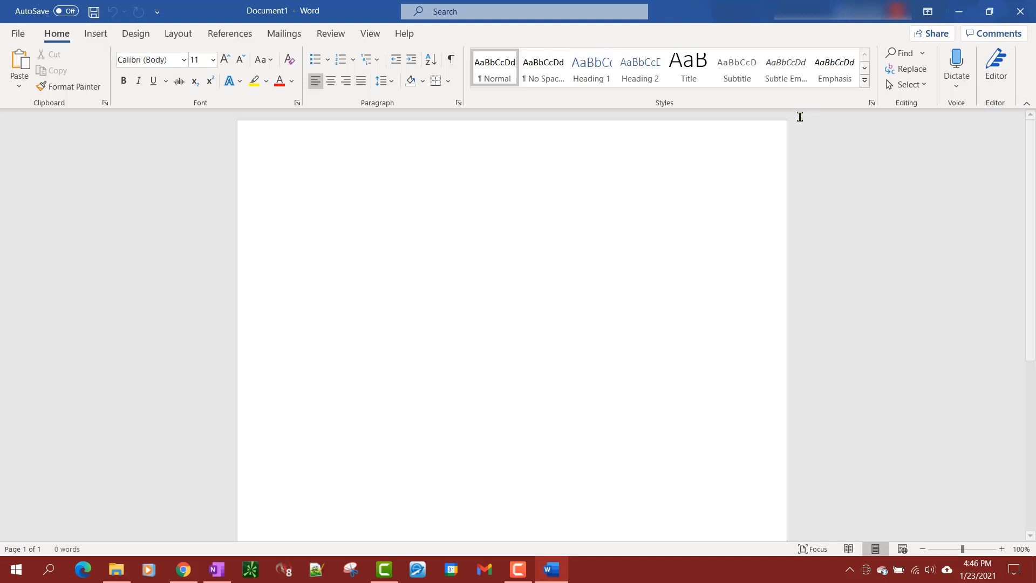